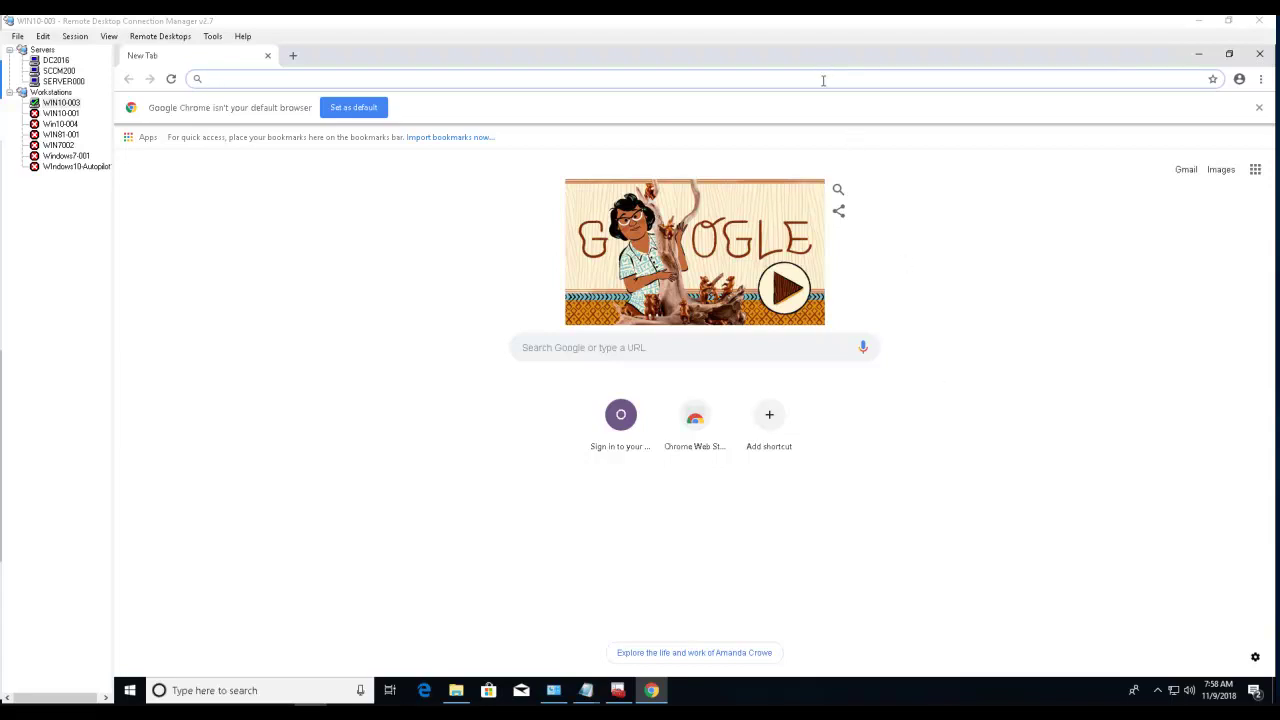
Step: Go to portal.office.com, sign in with the first listed account and open Teams from the Office 365 home page
{"action": "left_click", "coordinate": [823, 80]}
{"action": "type", "text": "portal.office.com"}
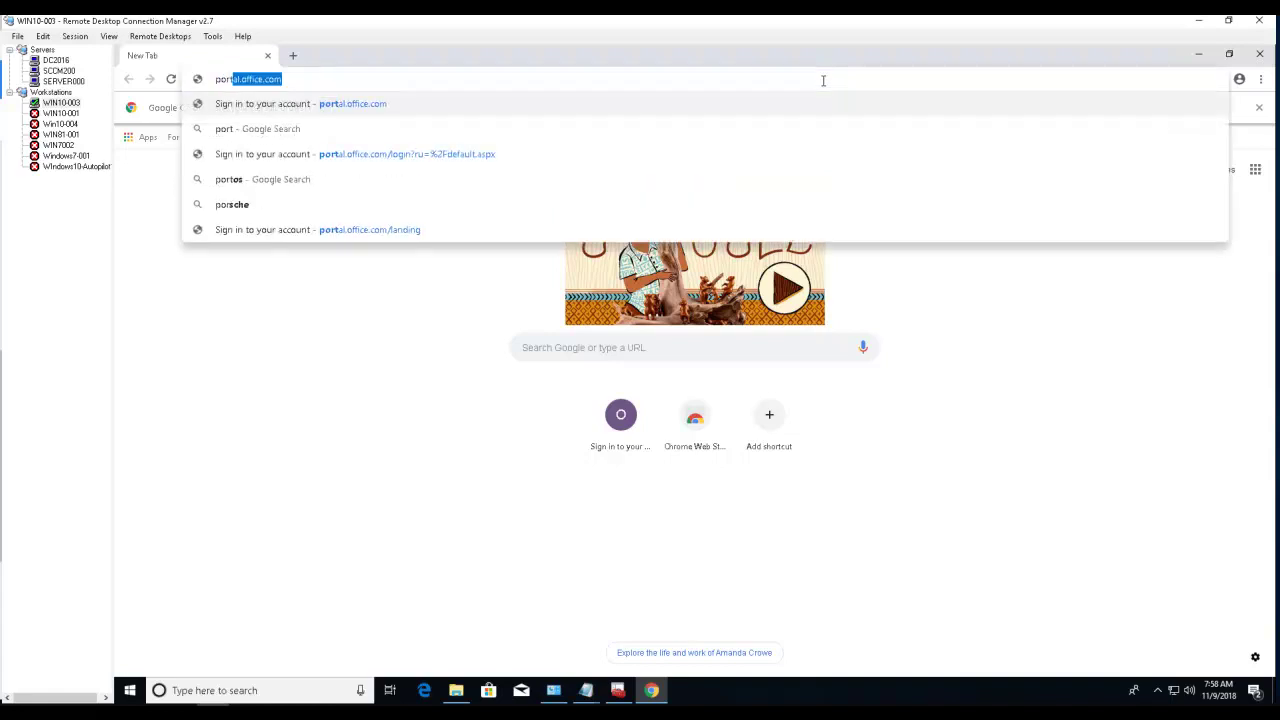
{"action": "key", "text": "End"}
{"action": "key", "text": "Return"}
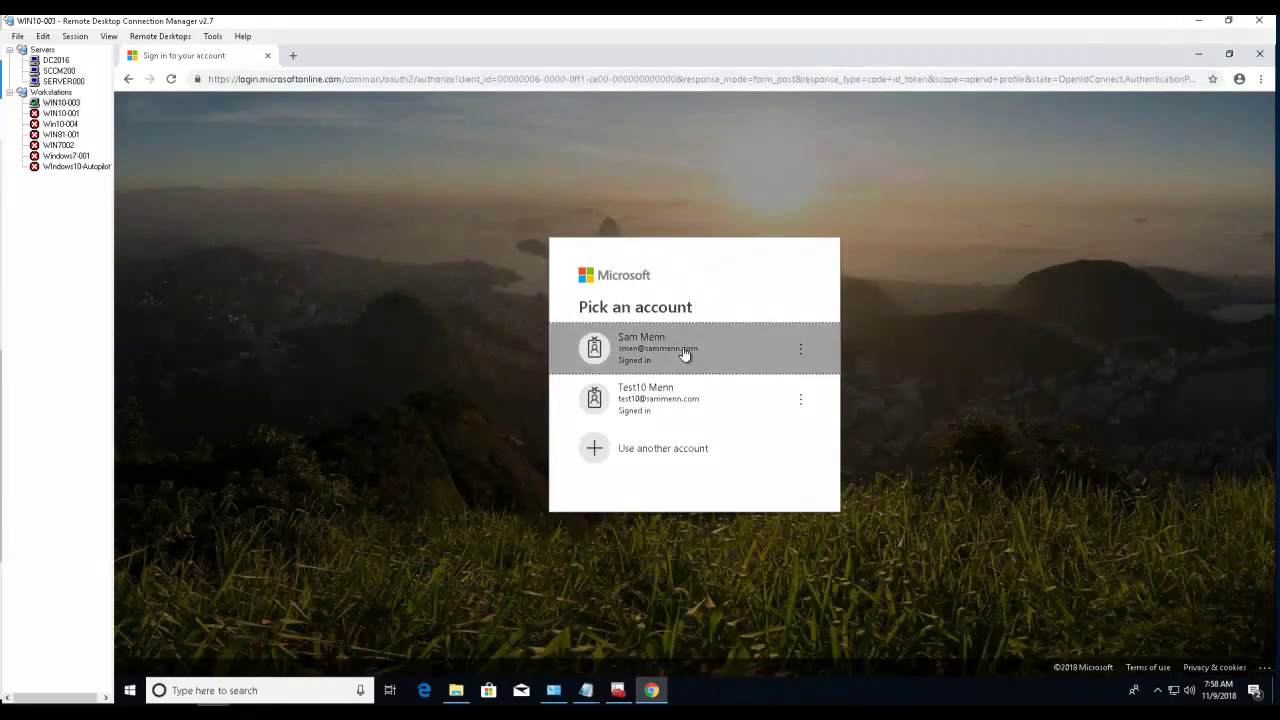
{"action": "left_click", "coordinate": [685, 355]}
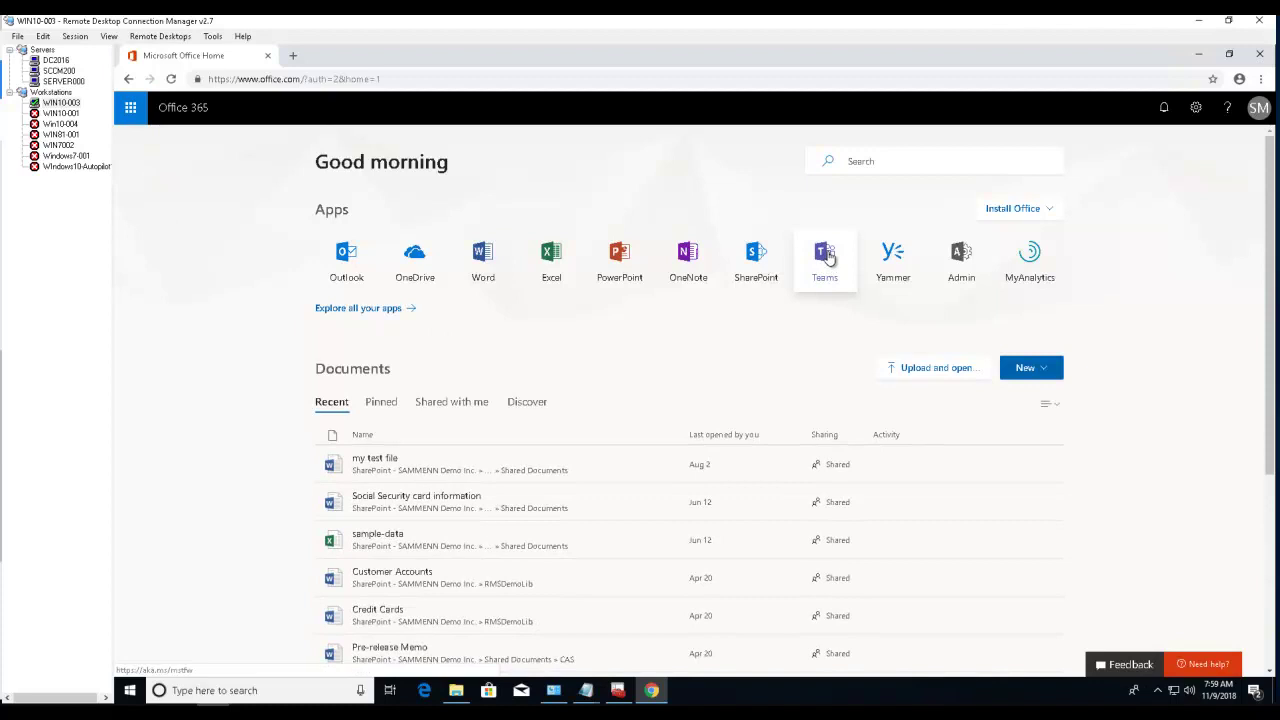
{"action": "left_click", "coordinate": [827, 258]}
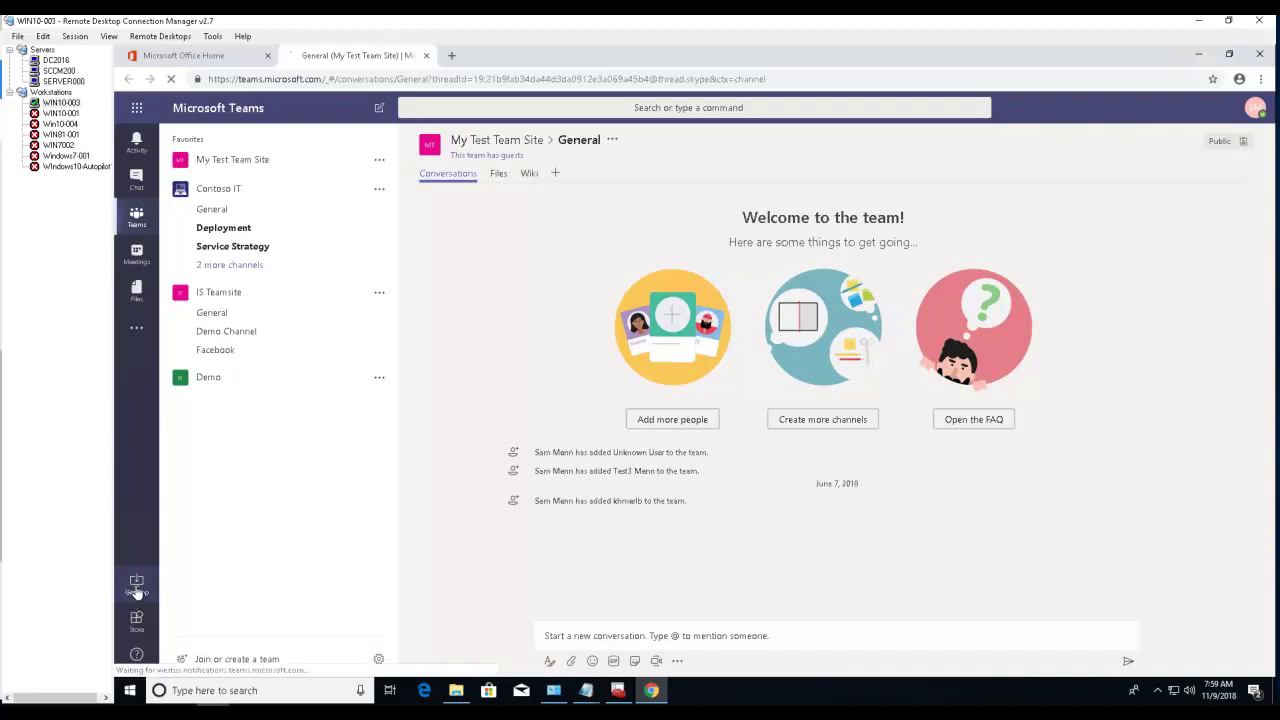
Step: Download the Teams desktop app, run the Teams_windows_x64.exe installer and minimize the browser
{"action": "left_click", "coordinate": [136, 586]}
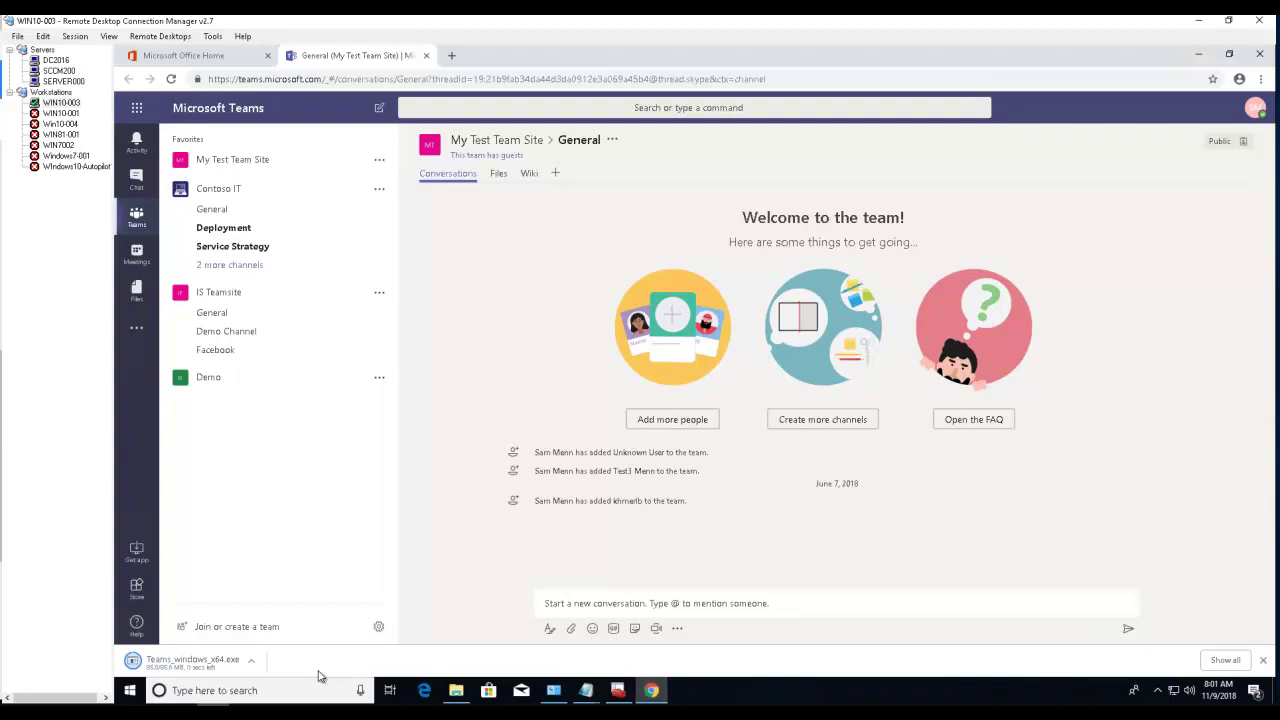
{"action": "left_click", "coordinate": [253, 667]}
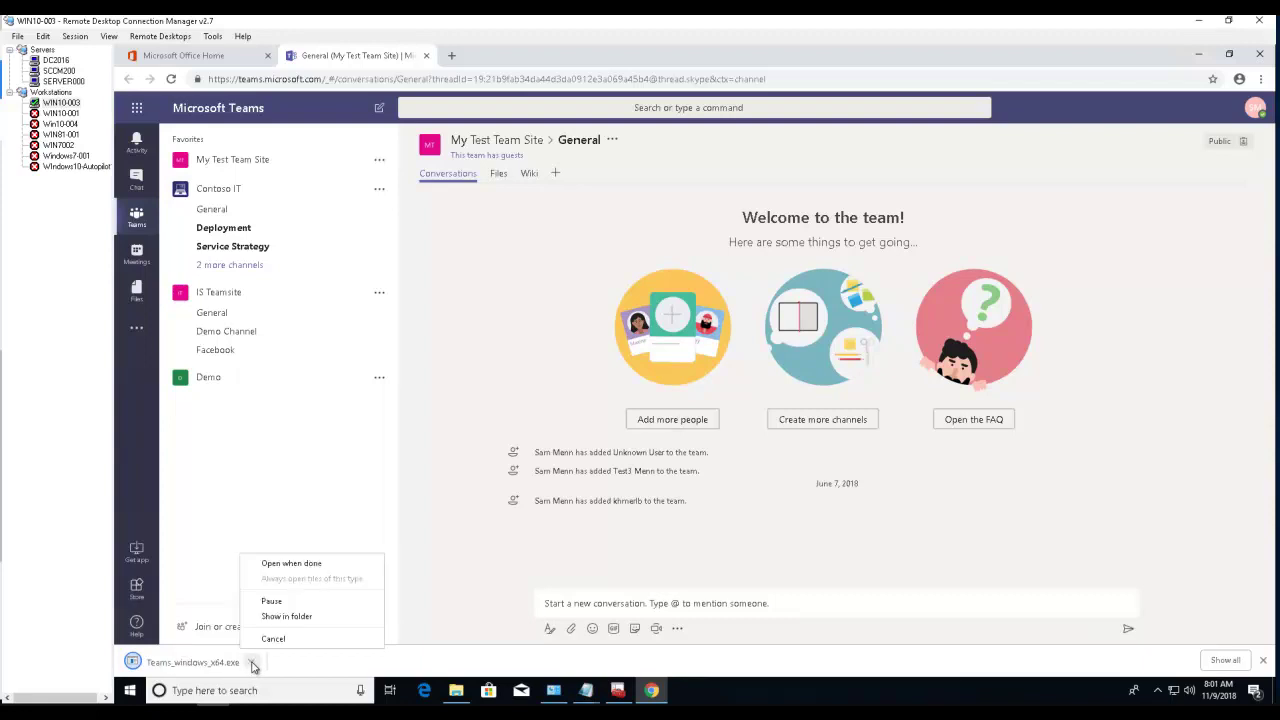
{"action": "left_click", "coordinate": [297, 668]}
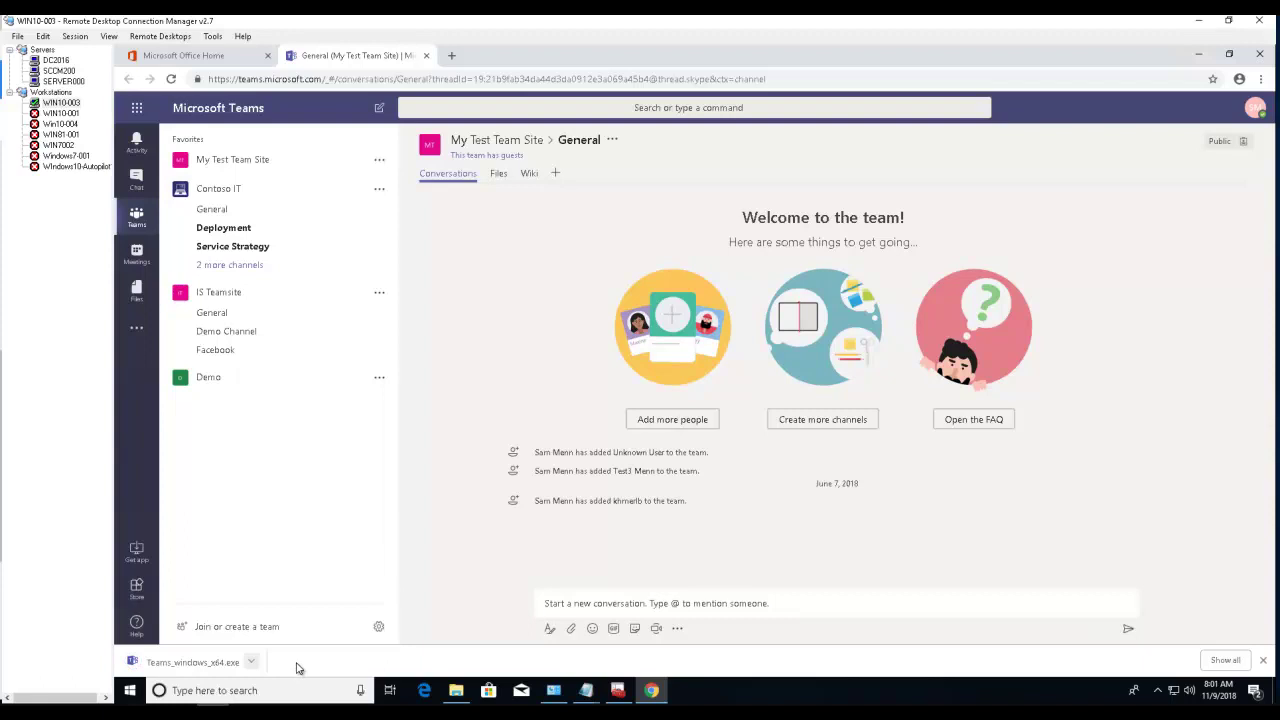
{"action": "left_click", "coordinate": [170, 668]}
{"action": "left_click", "coordinate": [1199, 54]}
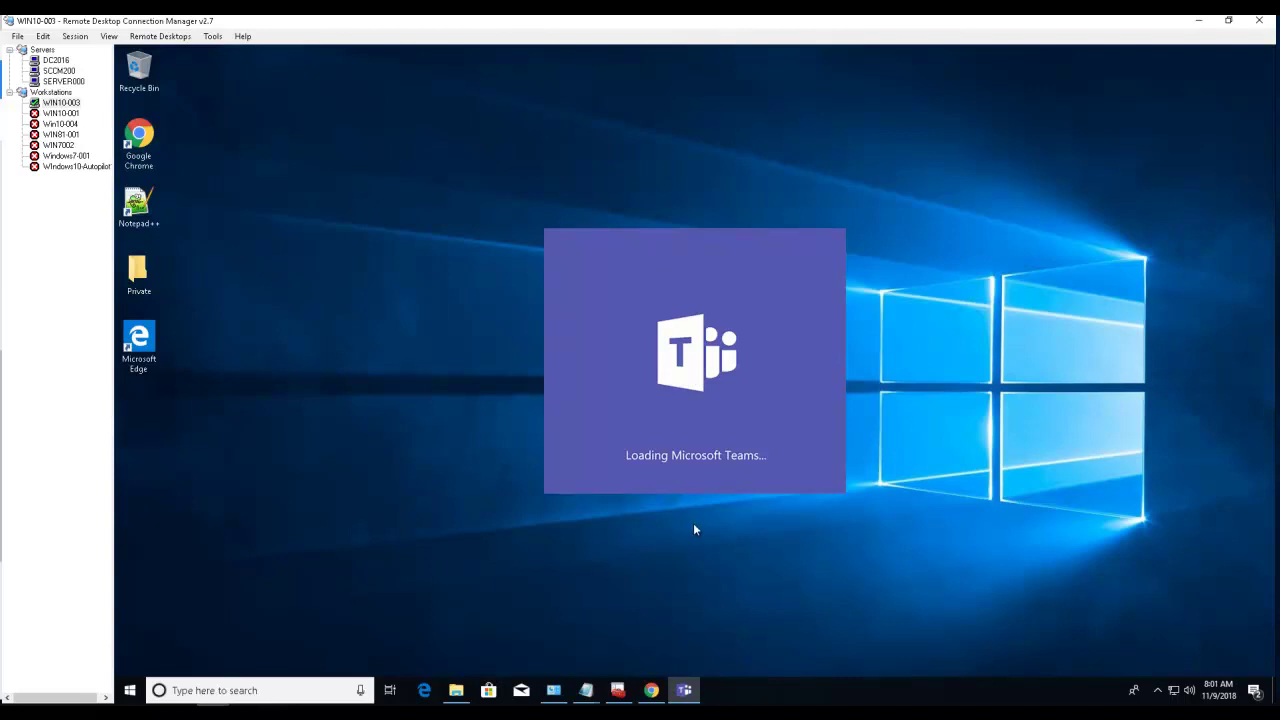
Step: Open Programs and Features from the Control Panel window and sort the installed programs by installation date
{"action": "left_click", "coordinate": [556, 692]}
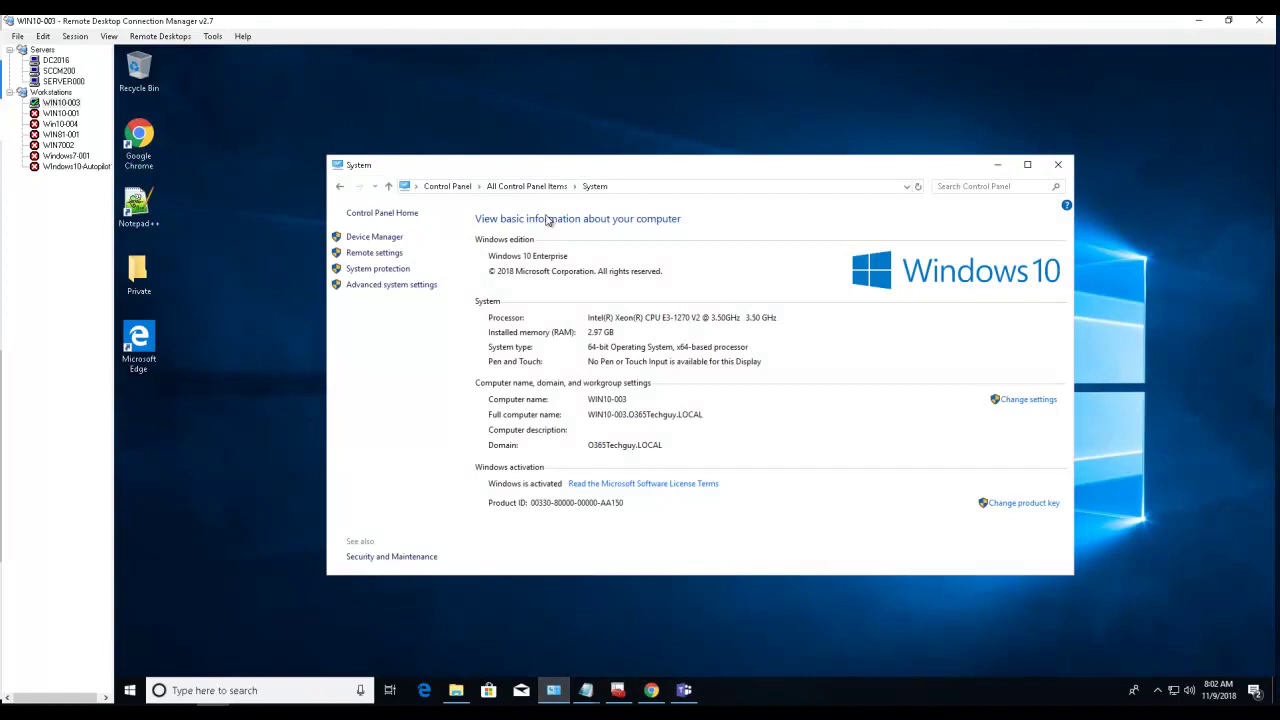
{"action": "left_click", "coordinate": [527, 187]}
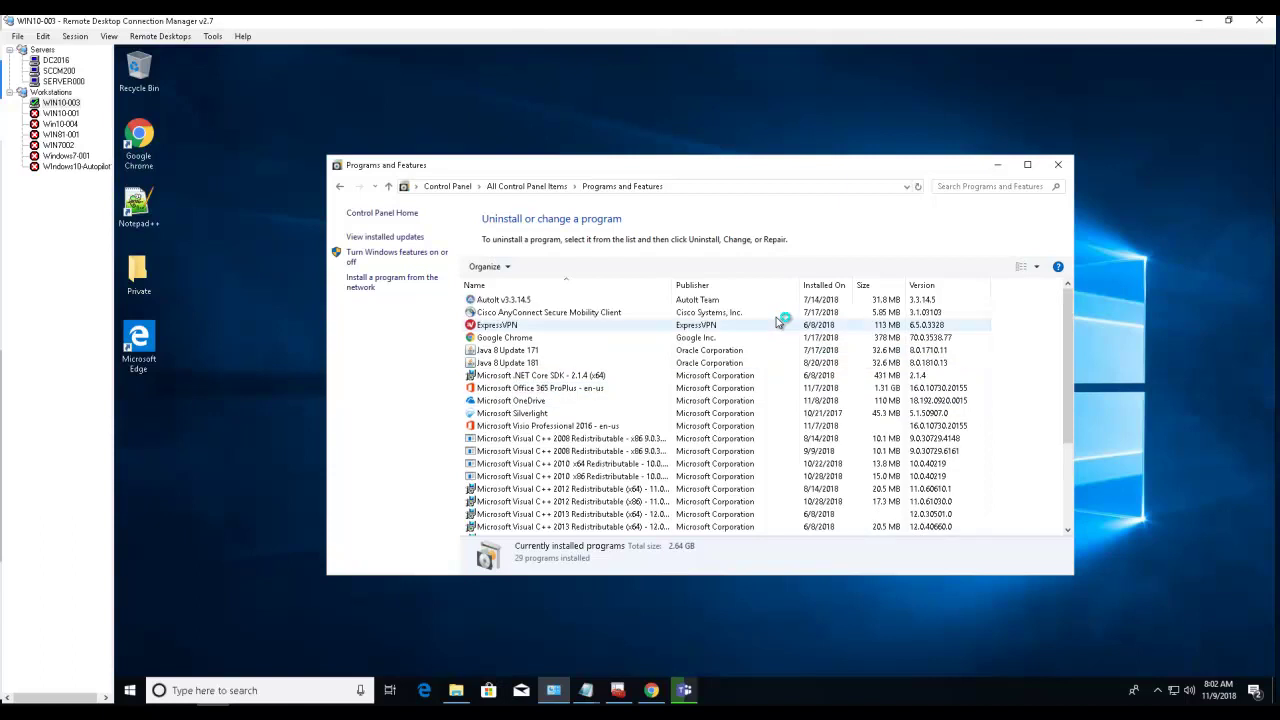
{"action": "left_click", "coordinate": [811, 288]}
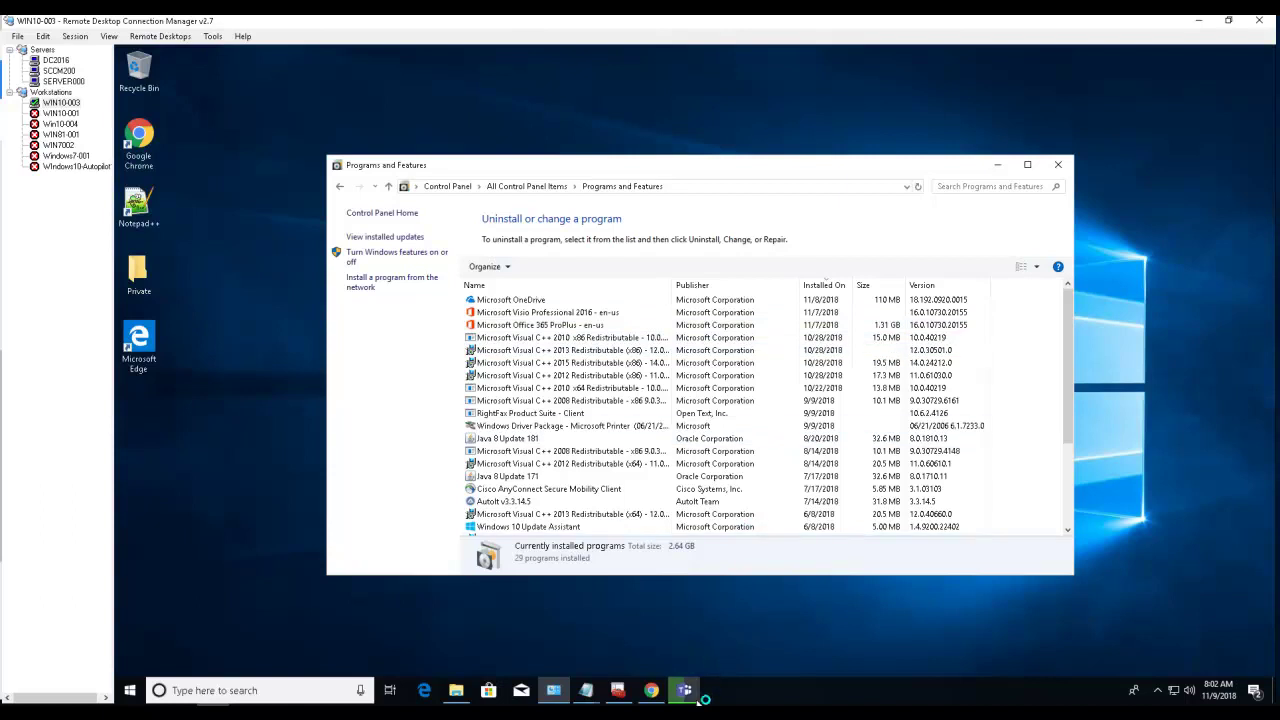
Step: Search the installed programs for "teams", clear the search and minimize the window
{"action": "mouse_move", "coordinate": [686, 690]}
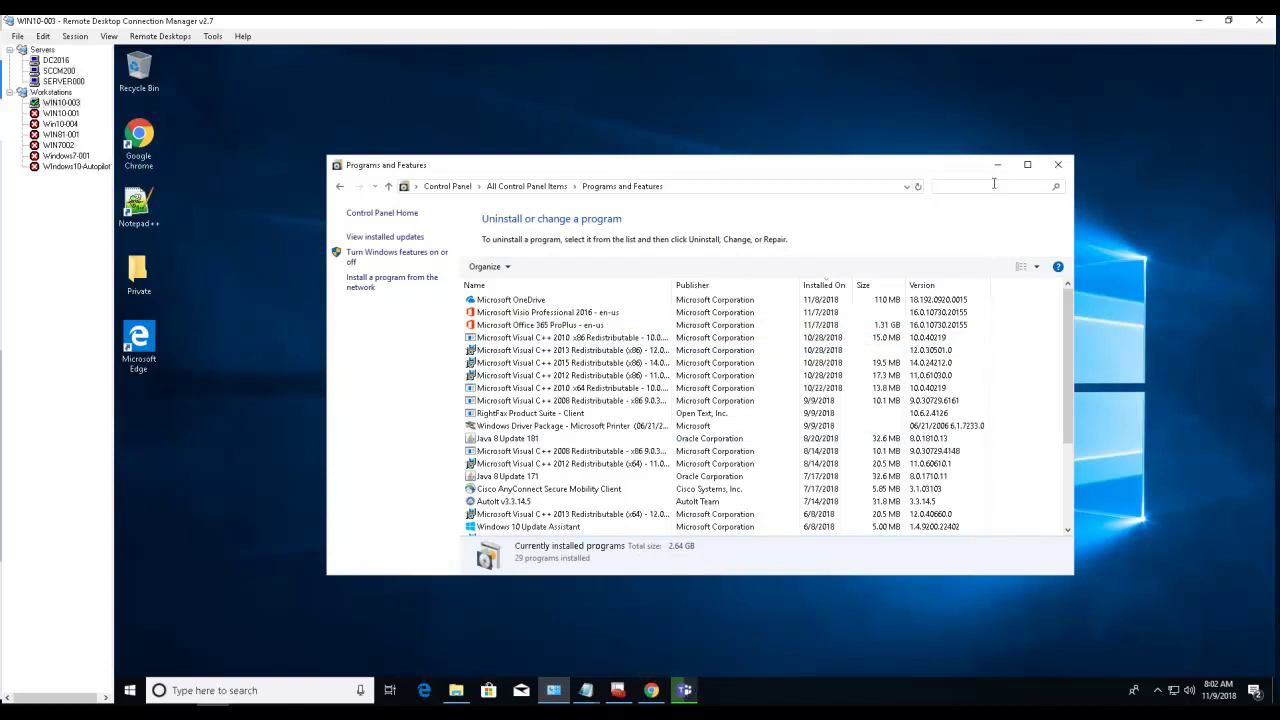
{"action": "type", "text": "team"}
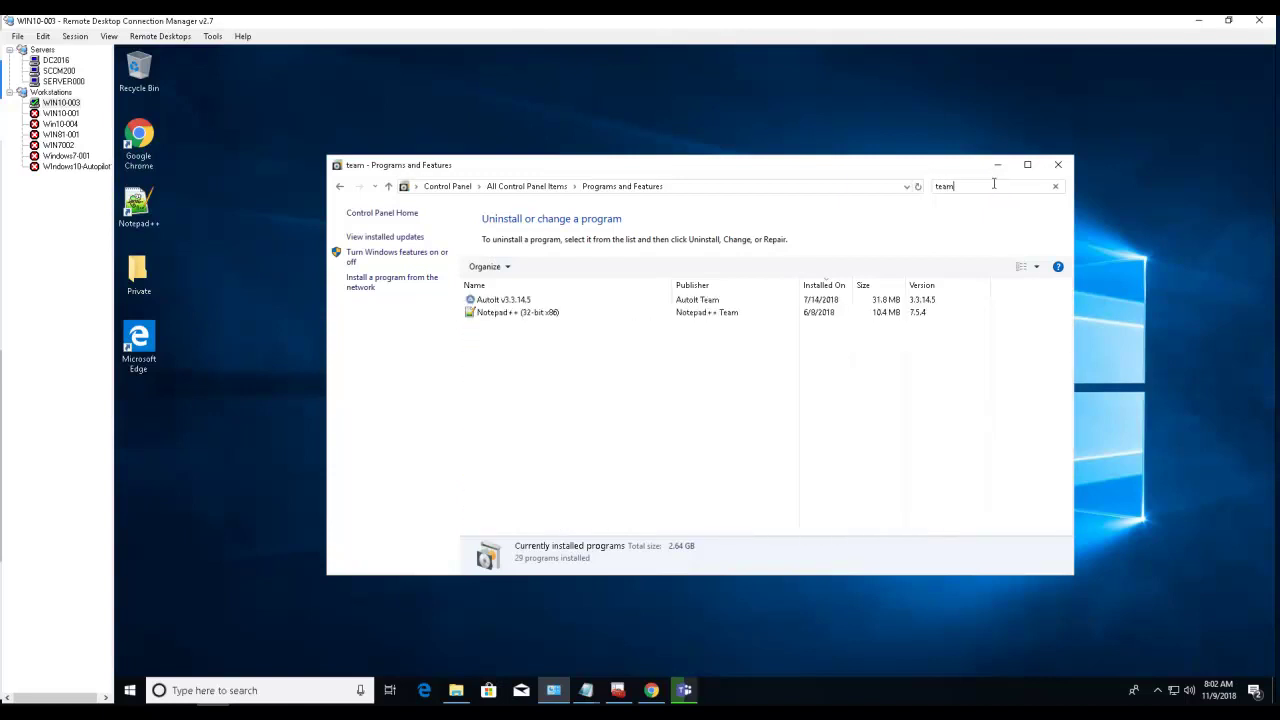
{"action": "type", "text": "s"}
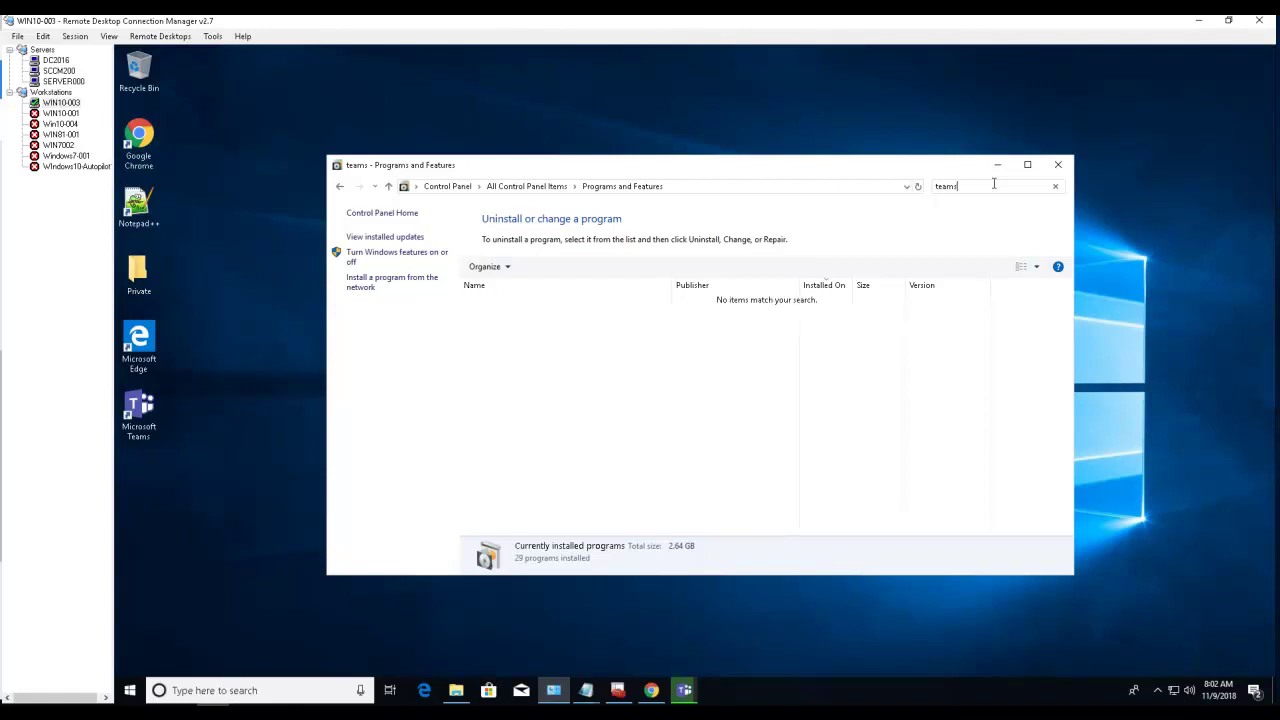
{"action": "key", "text": "Escape"}
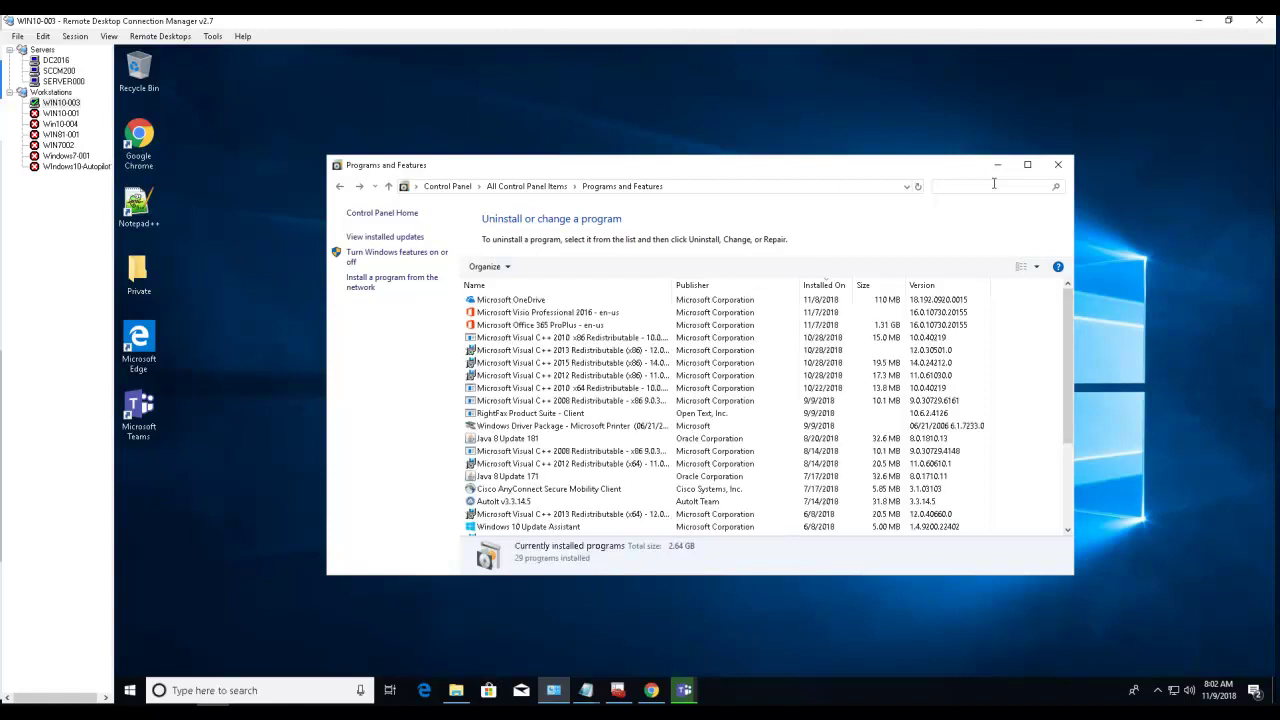
{"action": "left_click", "coordinate": [526, 190]}
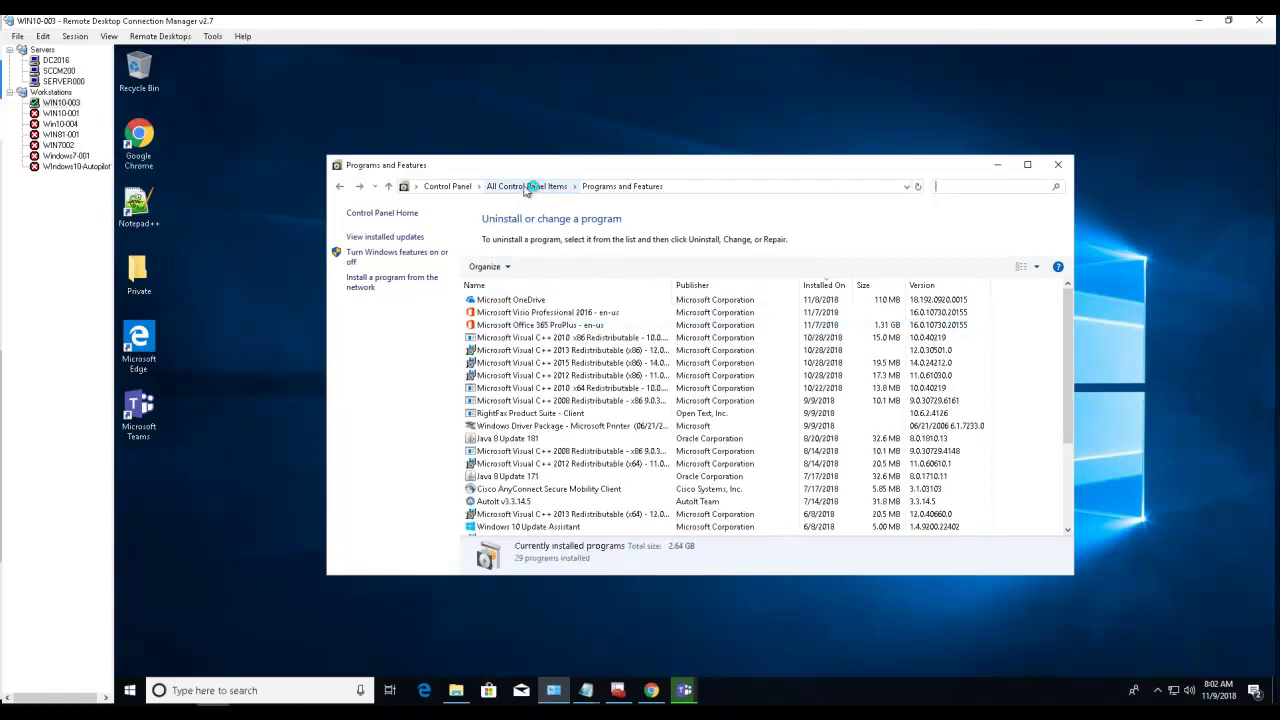
{"action": "left_click", "coordinate": [997, 164]}
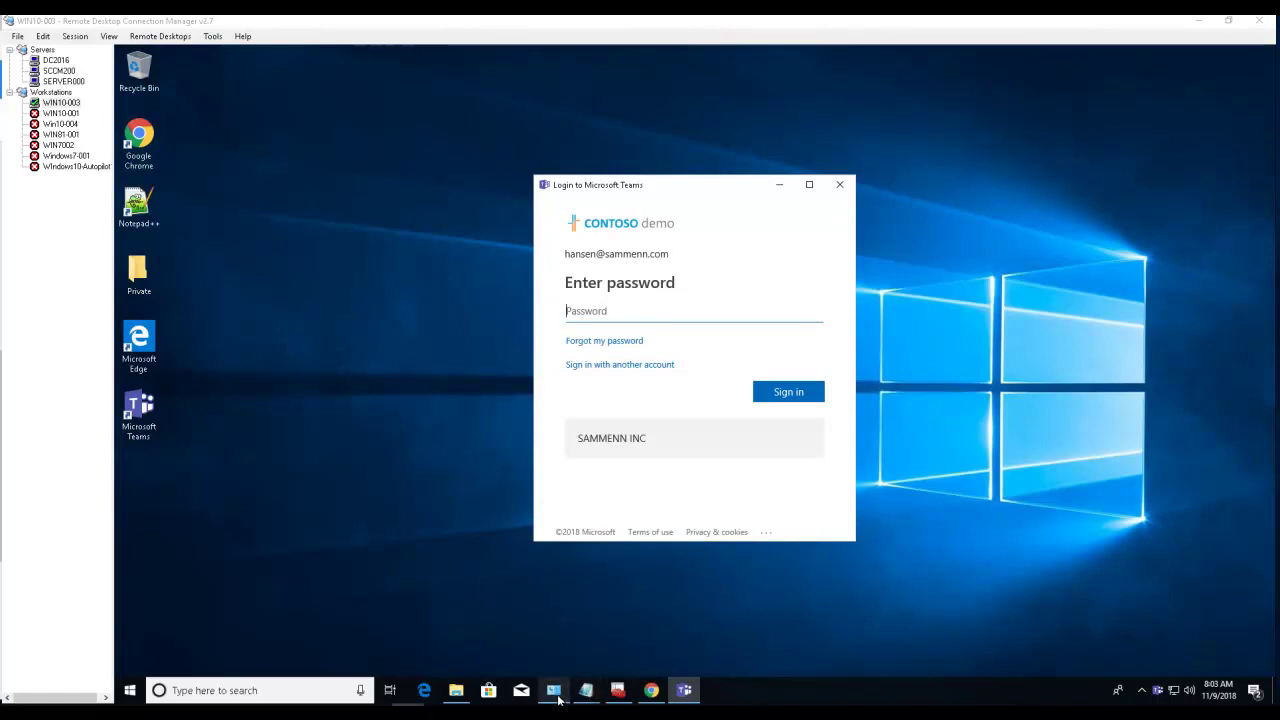
Step: Reload Programs and Features through All Control Panel Items, check the Microsoft Teams entry and minimize the window
{"action": "mouse_move", "coordinate": [559, 700]}
{"action": "left_click", "coordinate": [559, 653]}
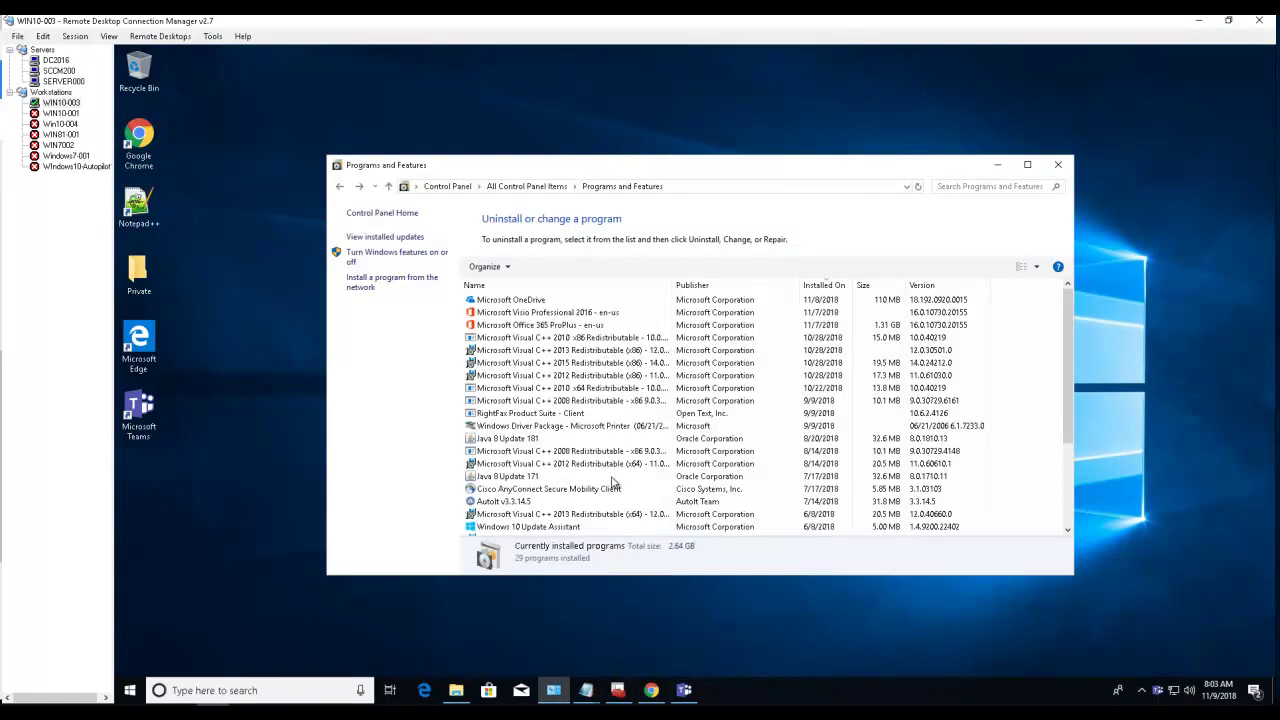
{"action": "left_click", "coordinate": [542, 186]}
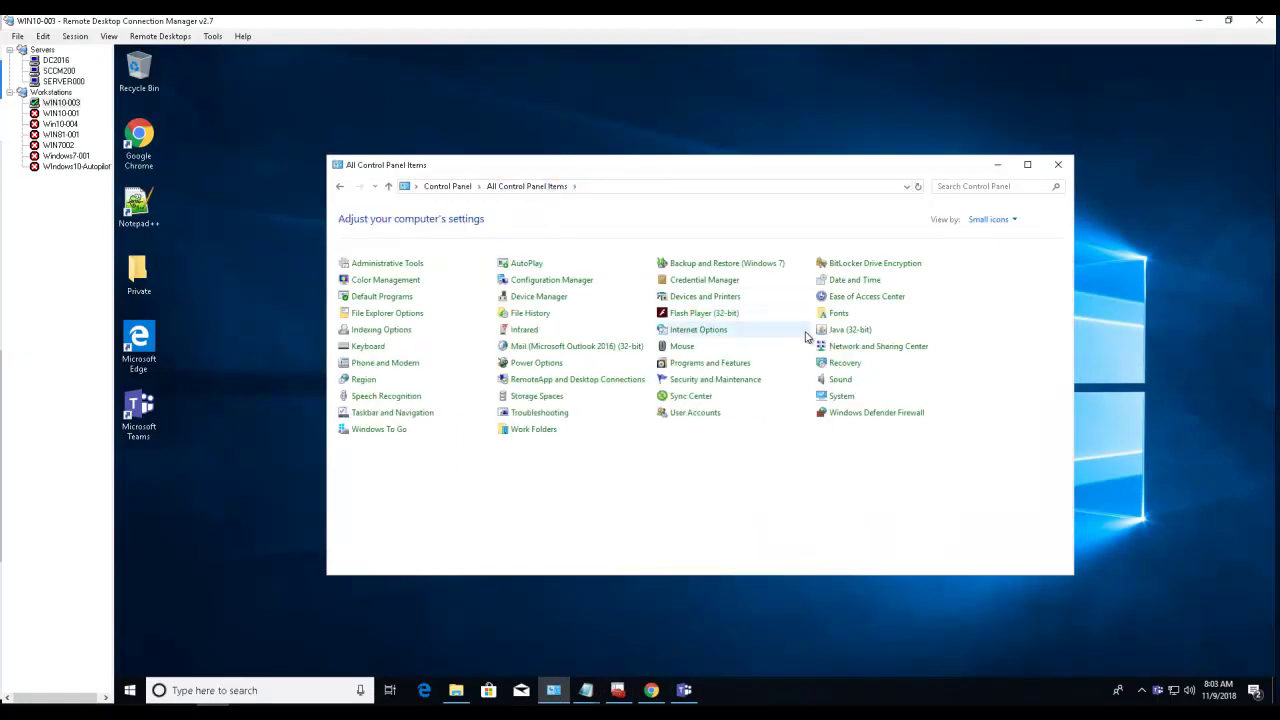
{"action": "left_click", "coordinate": [700, 364]}
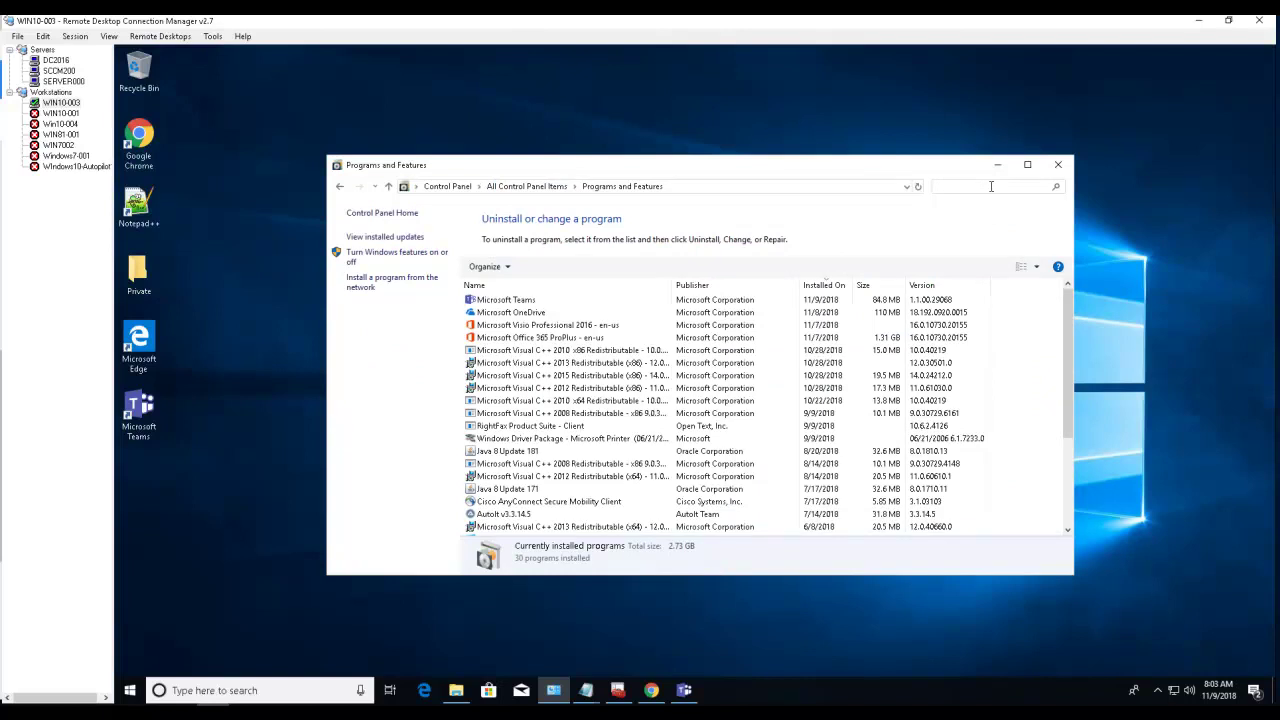
{"action": "left_click", "coordinate": [629, 302]}
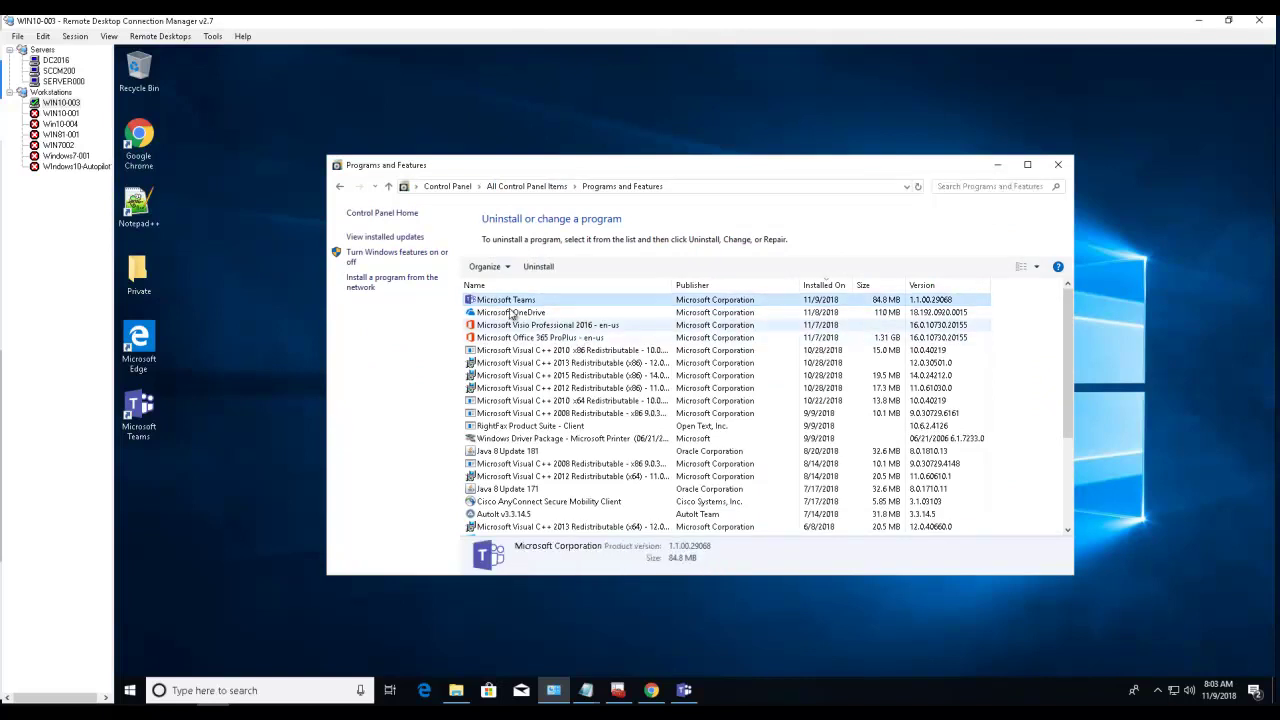
{"action": "left_click", "coordinate": [1004, 168]}
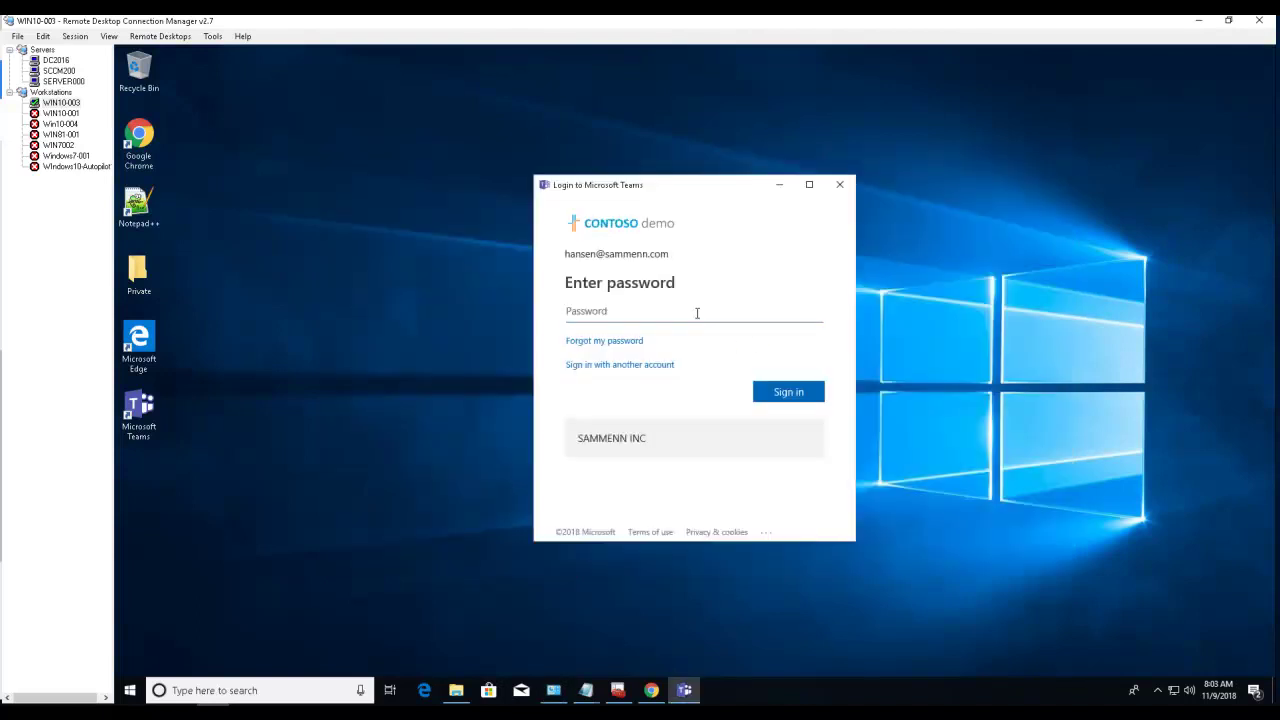
Step: Enter the account password at the Teams login, switch to signing in with another account and submit its e-mail address
{"action": "type", "text": "•••••••••"}
{"action": "left_click", "coordinate": [604, 366]}
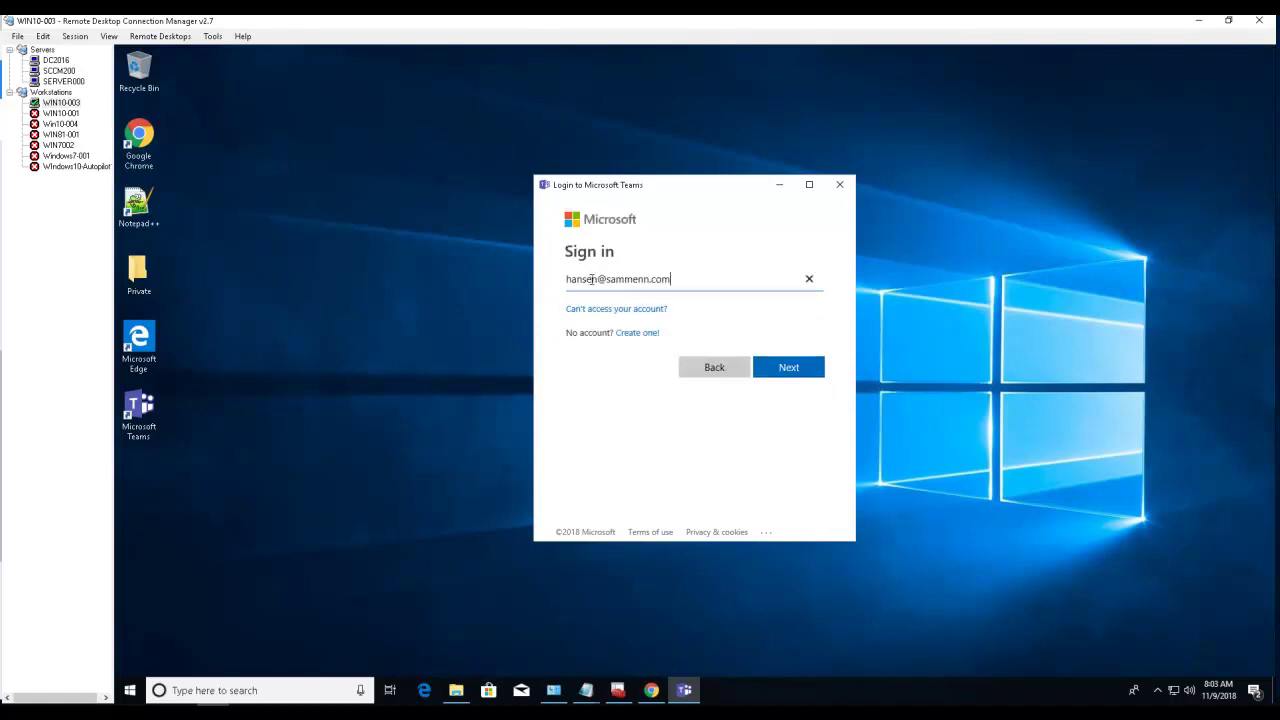
{"action": "left_click", "coordinate": [597, 281]}
{"action": "key", "text": "BackSpace"}
{"action": "key", "text": "BackSpace"}
{"action": "key", "text": "BackSpace"}
{"action": "key", "text": "BackSpace"}
{"action": "key", "text": "BackSpace"}
{"action": "key", "text": "BackSpace"}
{"action": "type", "text": "smen"}
{"action": "left_click", "coordinate": [808, 376]}
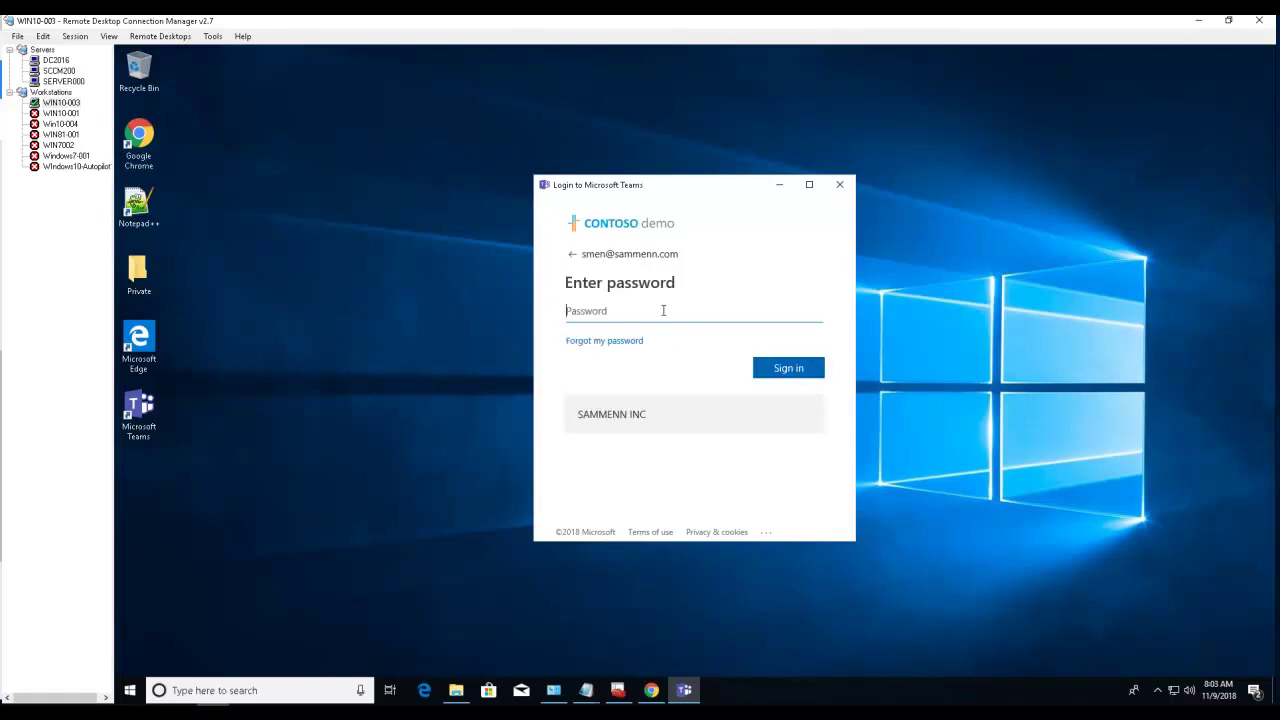
Step: Enter the account password for the new e-mail and sign in to Teams
{"action": "type", "text": "•••••••••"}
{"action": "left_click", "coordinate": [804, 373]}
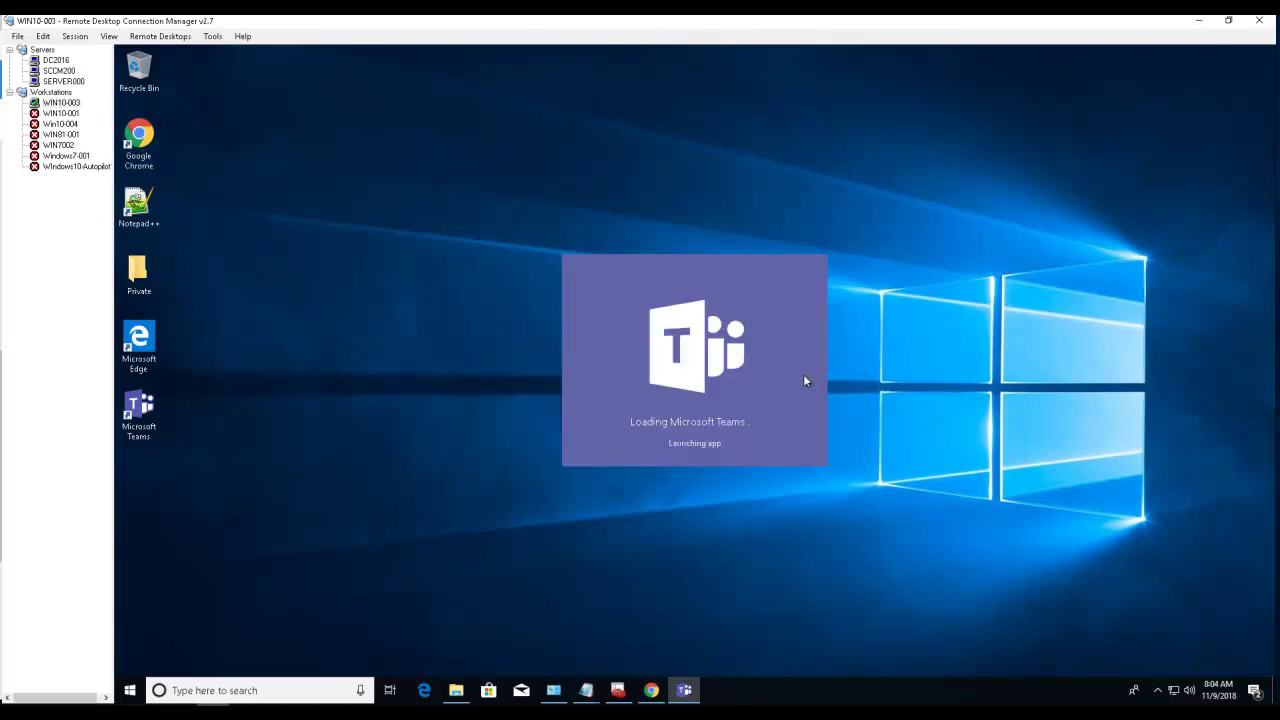